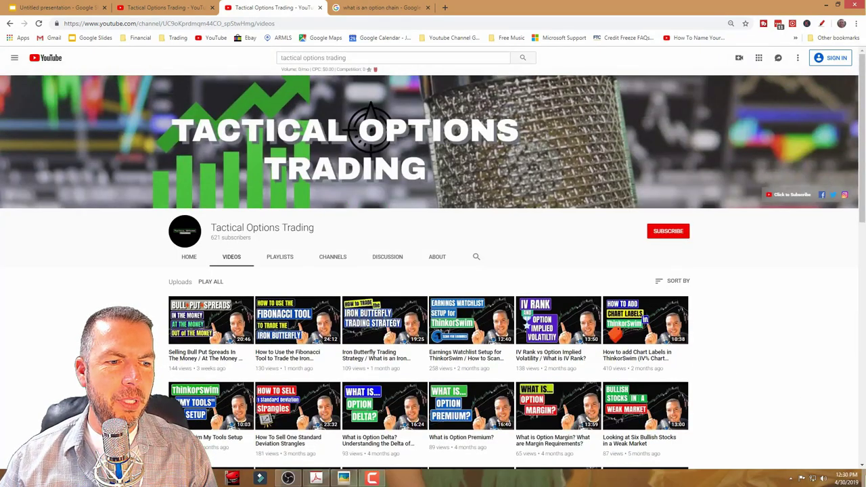
drag(626, 215, 720, 258)
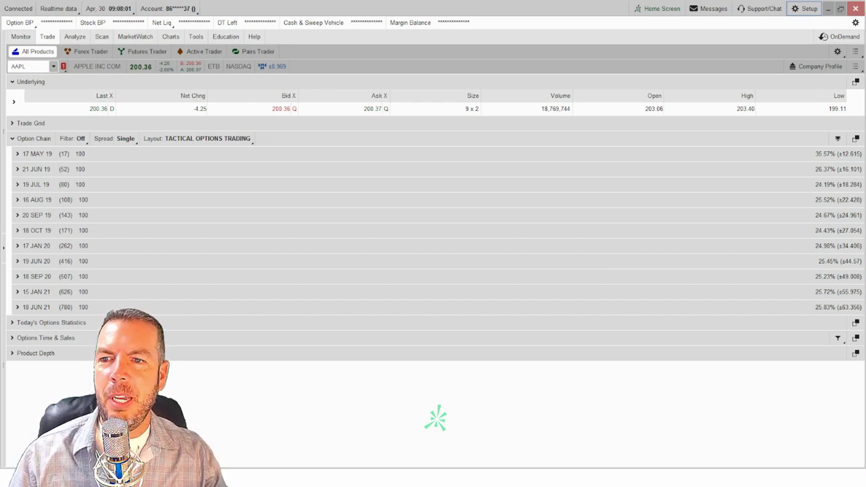
click(63, 155)
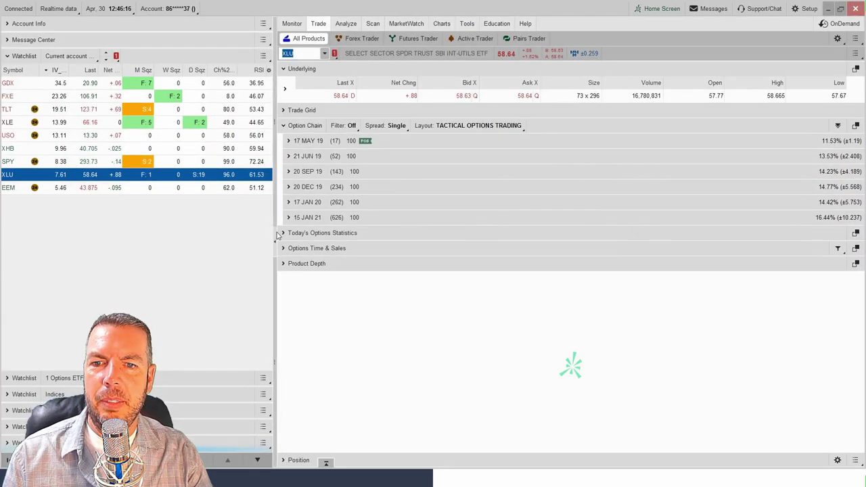
Step: Hide the watchlist sidebar and load the symbol AAPL on the trade page
click(276, 237)
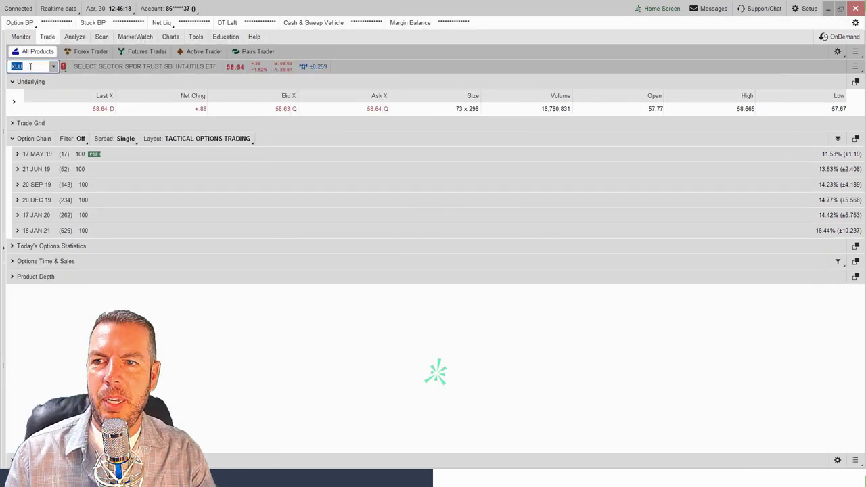
text(AAPL)
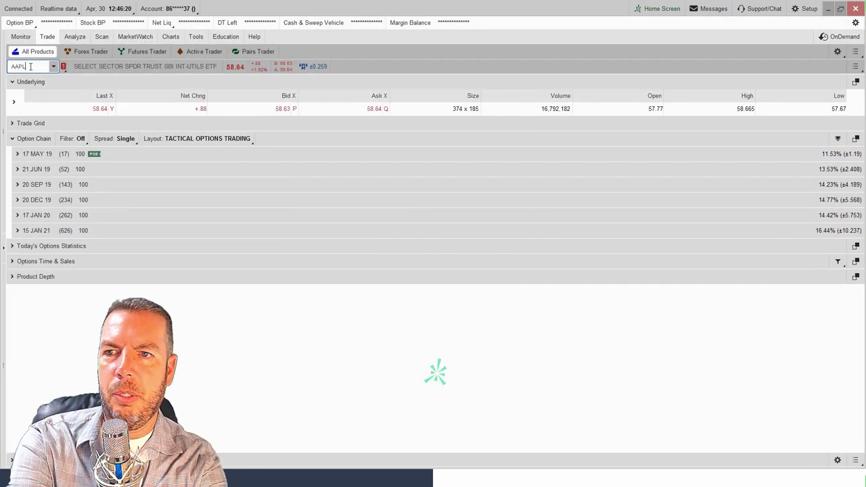
key(Return)
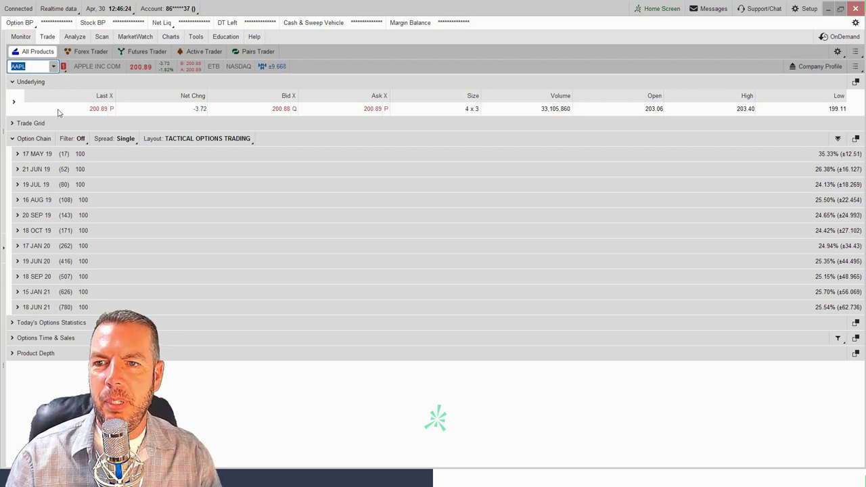
Step: Expand the 17 MAY 19 expiration in AAPL's option chain to show its calls and puts
click(37, 155)
scroll(449, 276, down, 2)
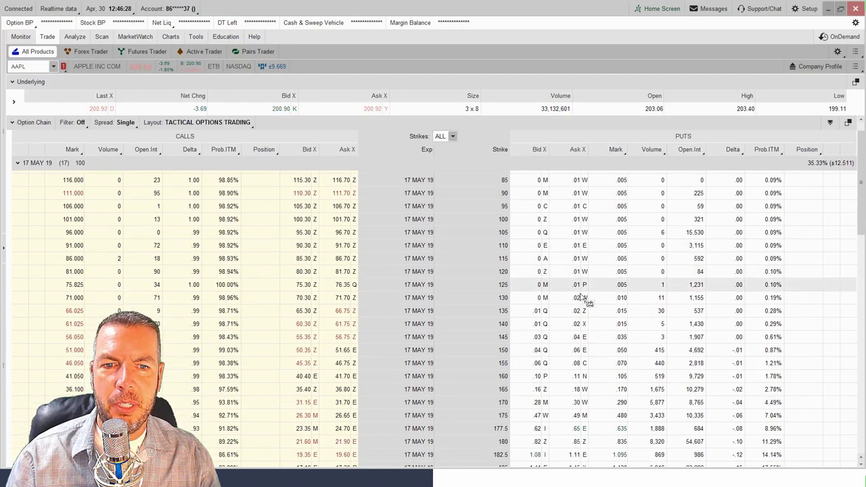
scroll(448, 276, down, 1)
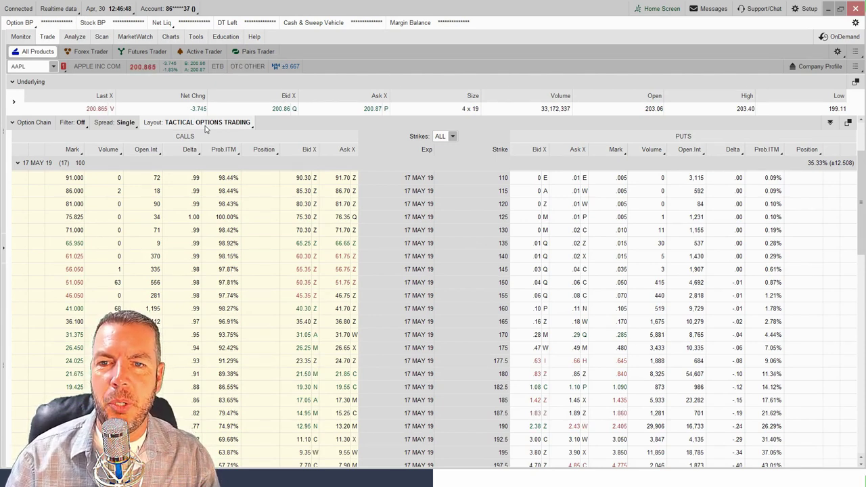
Step: Try the option chain layouts Last X, Net Change, then Theo Price, Mark, and Volume, Open Interest
click(215, 123)
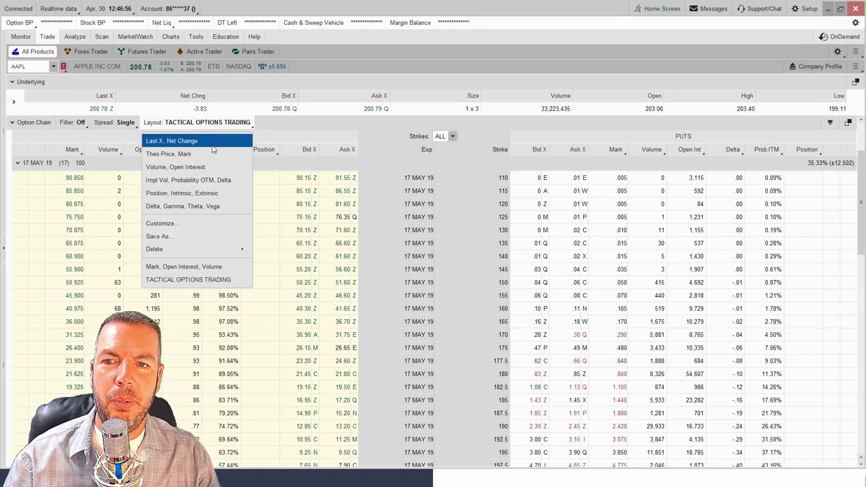
click(215, 141)
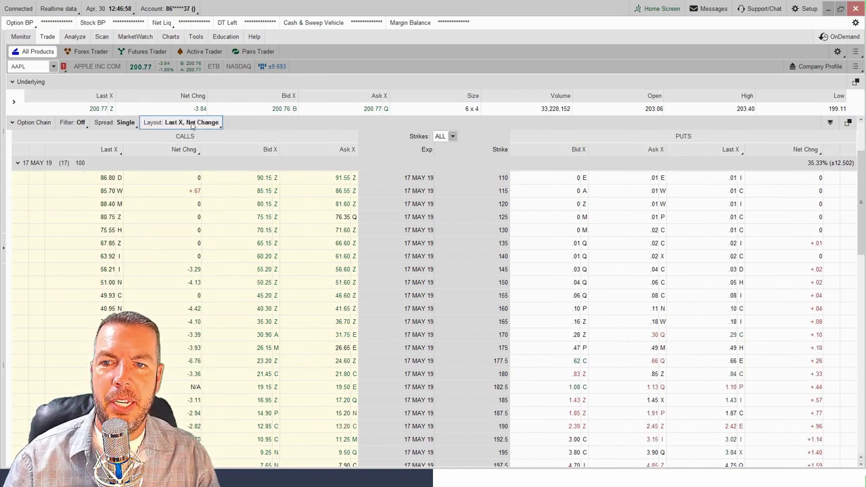
click(192, 126)
click(192, 149)
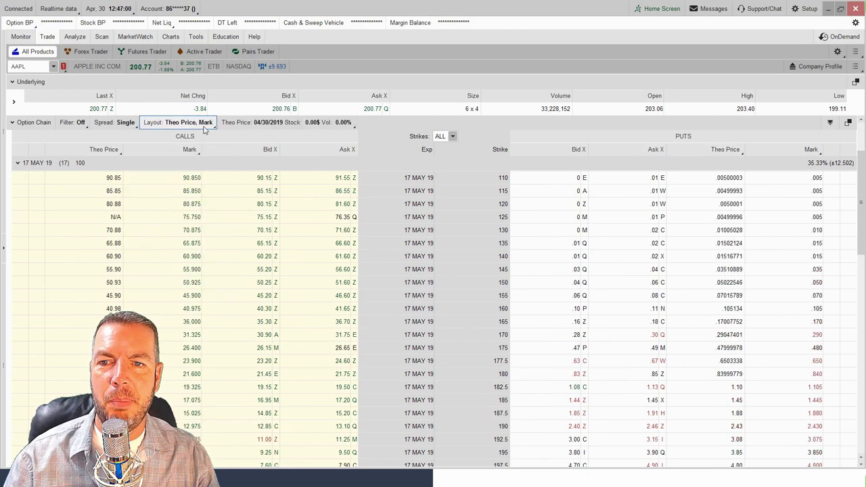
click(204, 126)
click(191, 169)
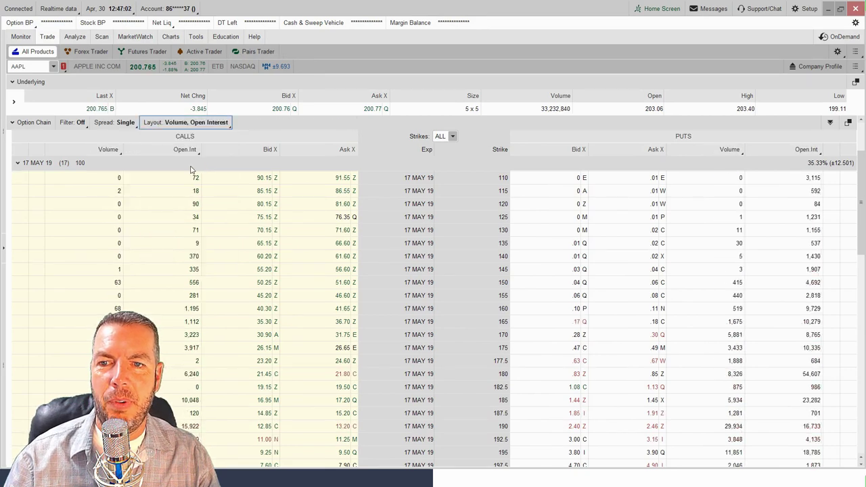
click(193, 126)
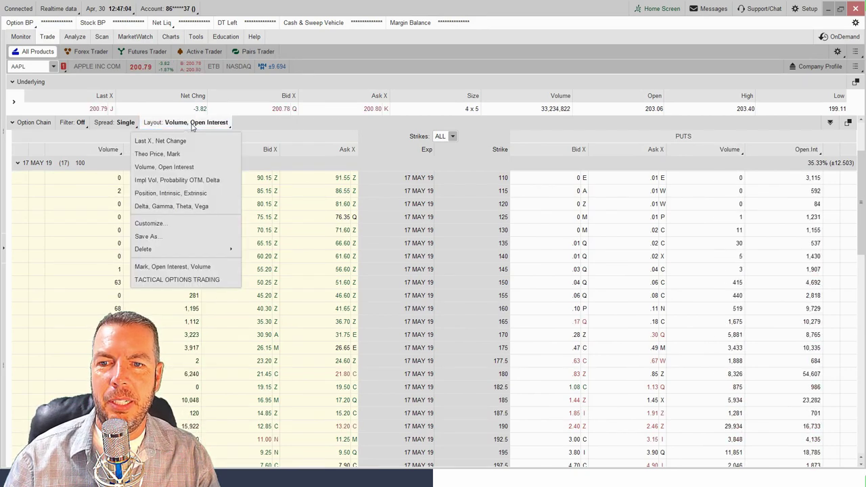
click(390, 132)
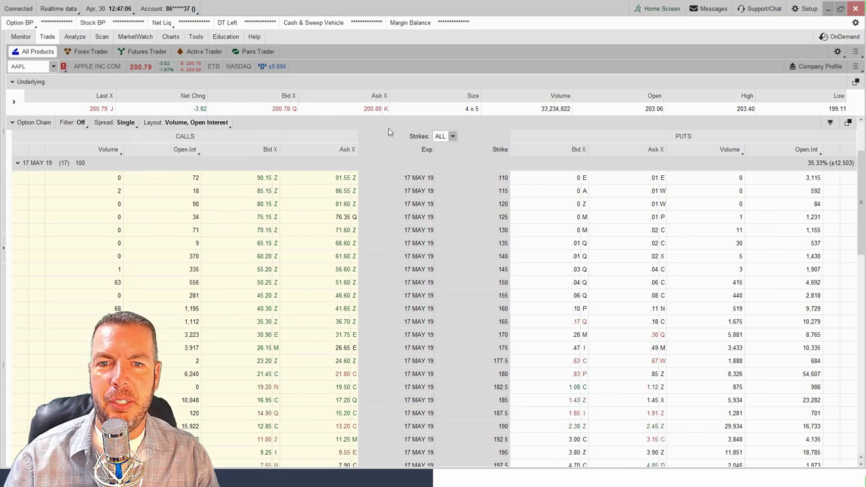
Step: Limit the option chain to 14 strikes and set its layout to Delta, Gamma, Theta, Vega
click(453, 137)
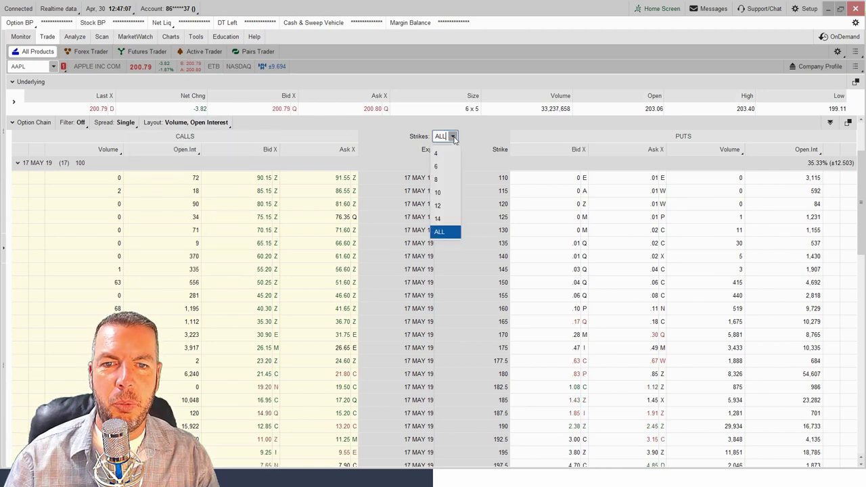
click(439, 218)
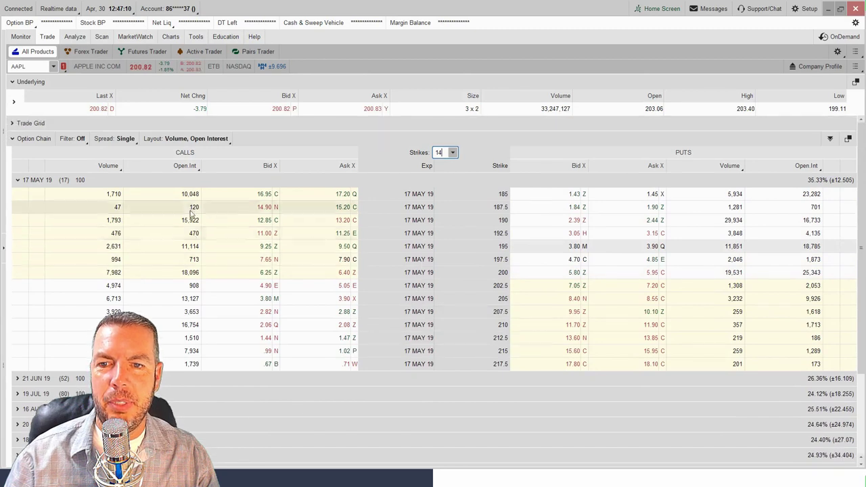
click(182, 140)
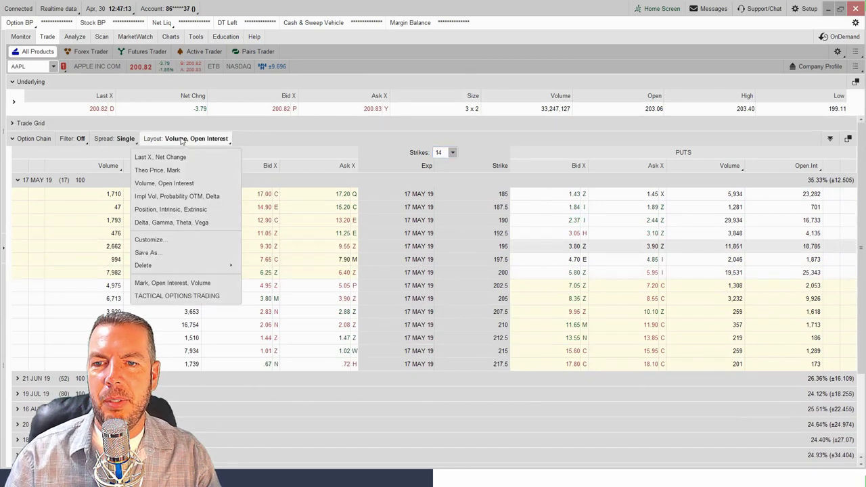
click(204, 224)
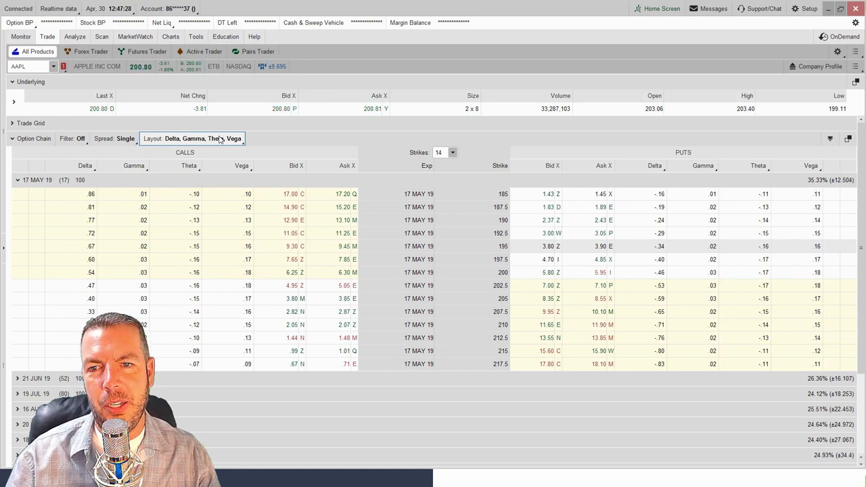
Step: Examine the available and current columns in the layout customization dialog, leaving the Delta, Gamma, Theta, Vega set as is
click(218, 139)
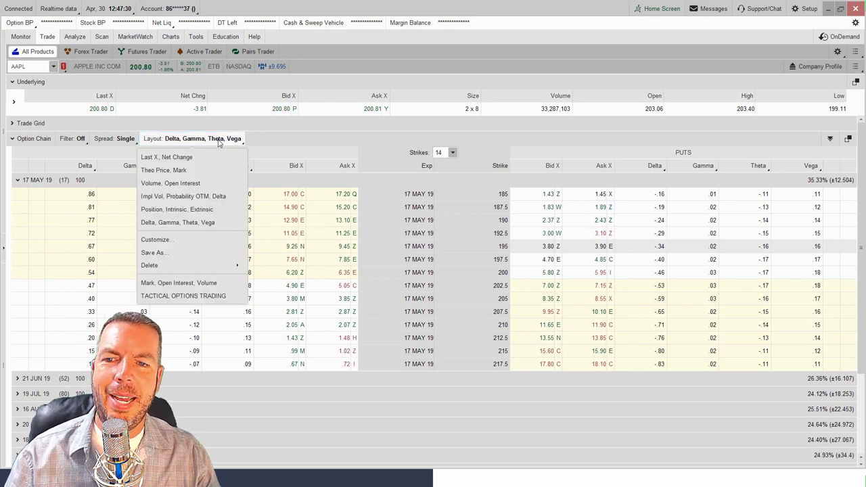
click(189, 243)
drag(344, 144, 561, 98)
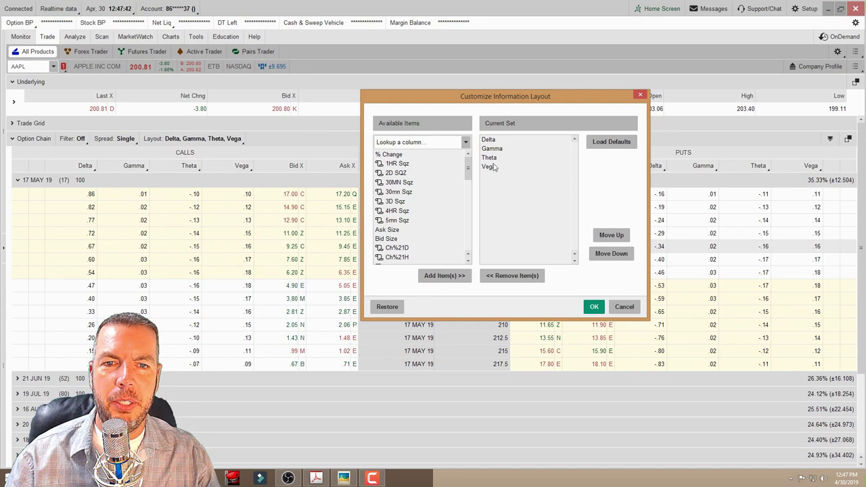
click(624, 306)
Step: Apply the TACTICAL OPTIONS TRADING layout to the option chain and remove the Volume and Open Interest columns from its current set
click(210, 141)
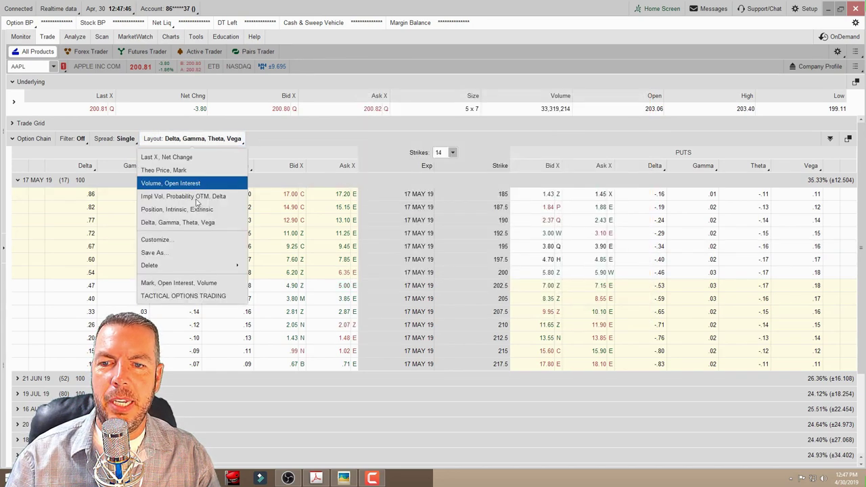
click(201, 295)
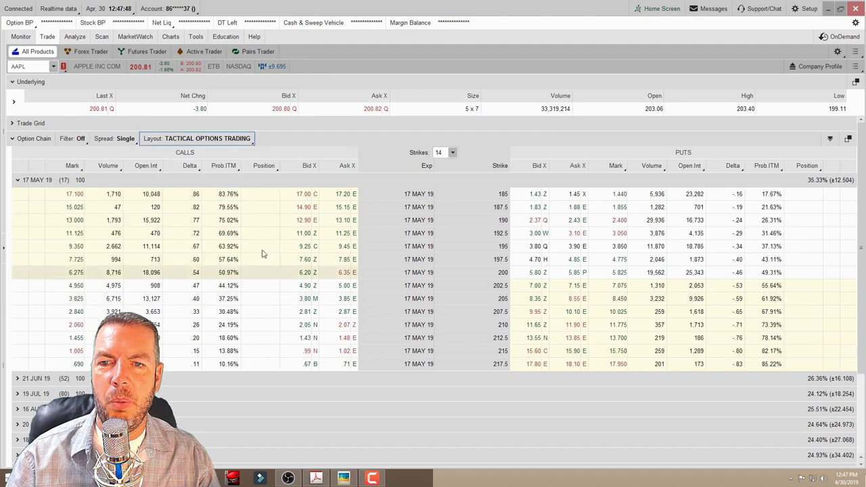
click(223, 140)
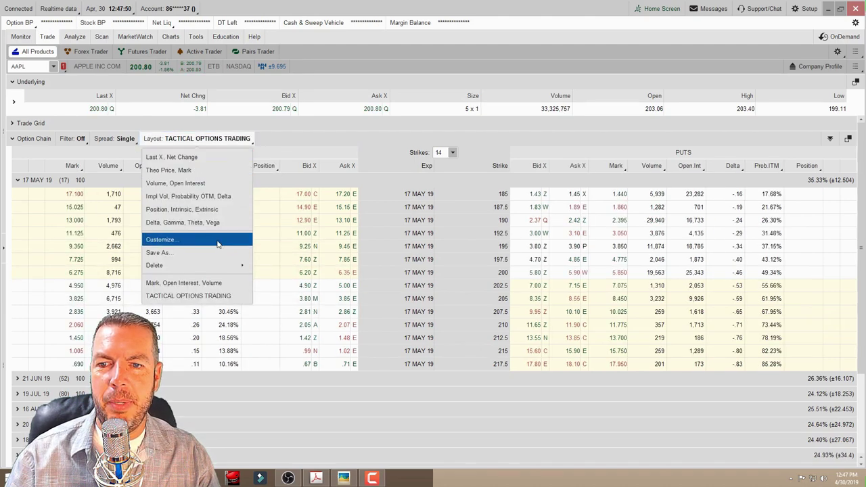
click(224, 241)
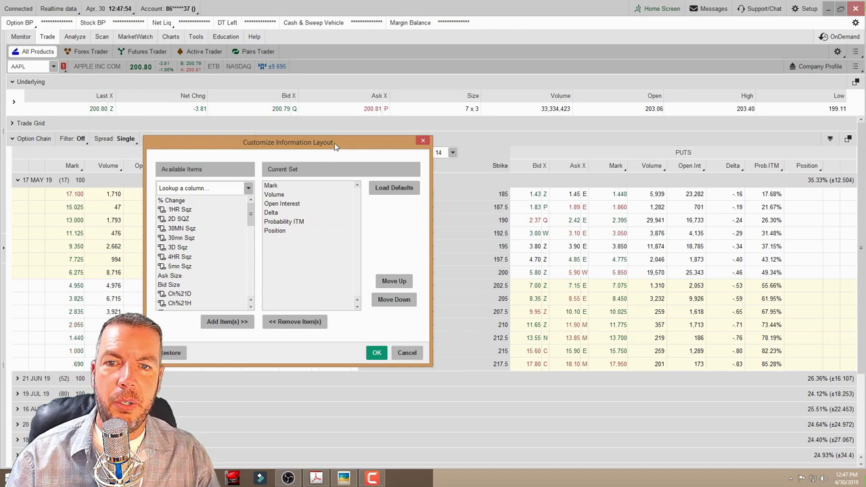
drag(334, 146, 503, 109)
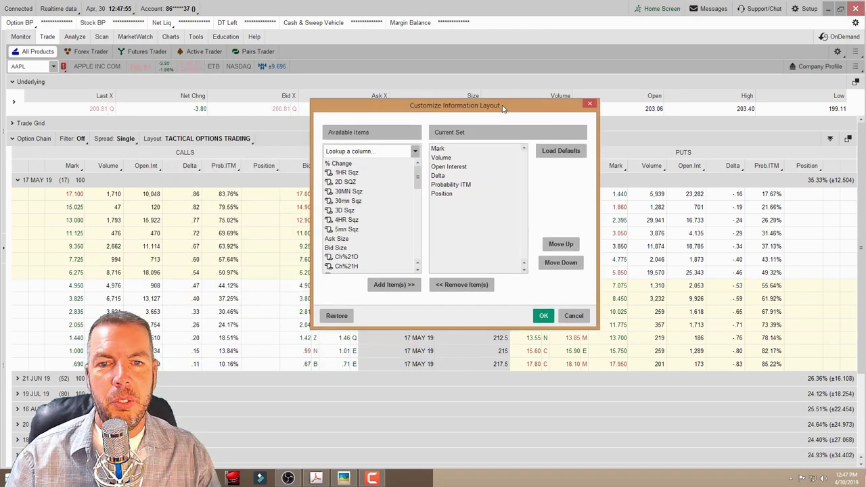
double_click(450, 158)
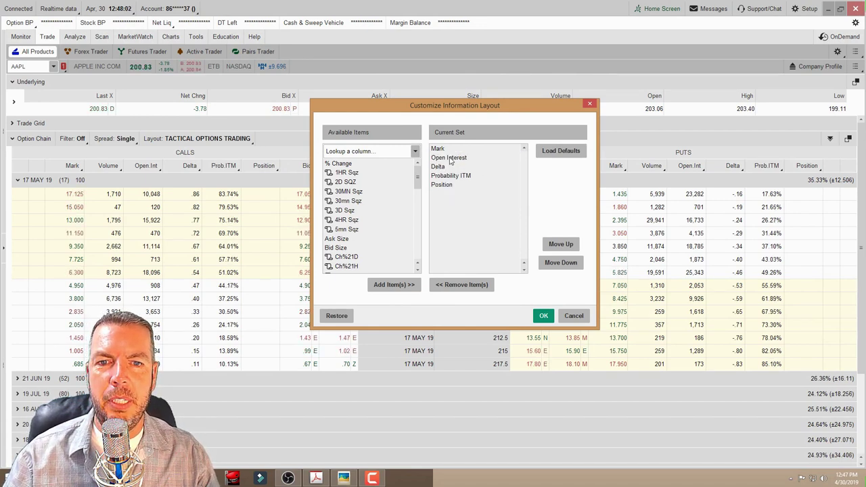
double_click(450, 157)
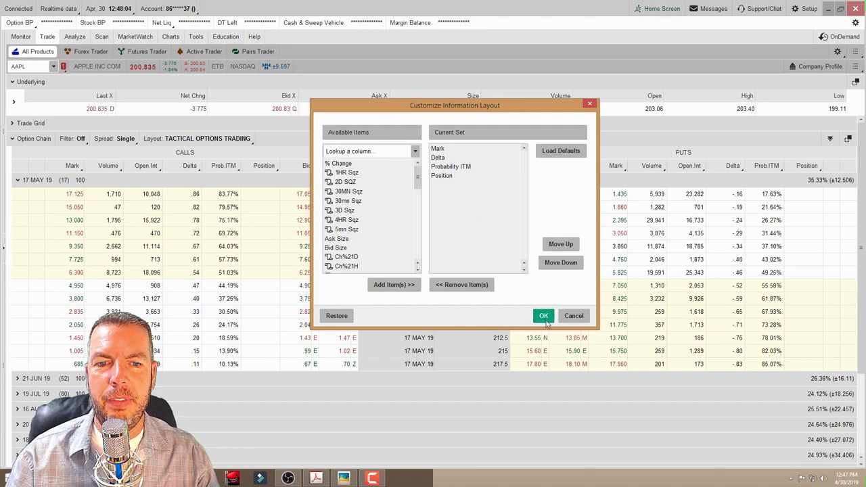
click(544, 316)
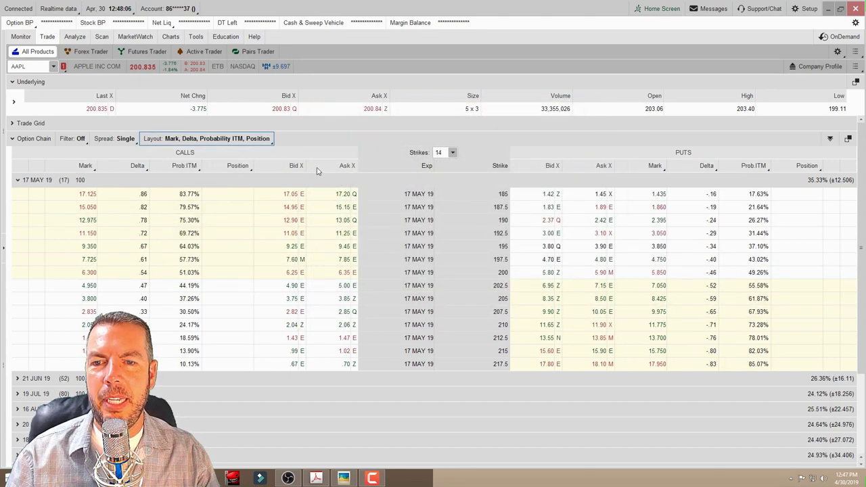
Step: Save the customized column layout under the name TEST and apply it to the option chain
click(255, 139)
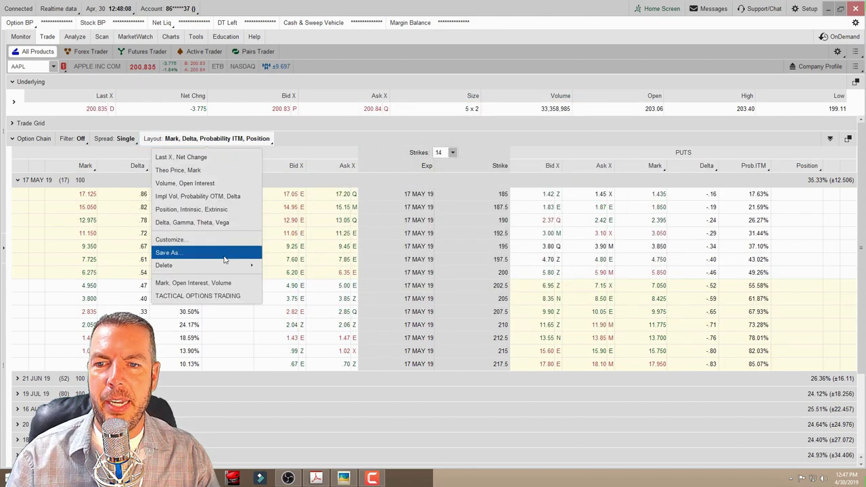
click(220, 253)
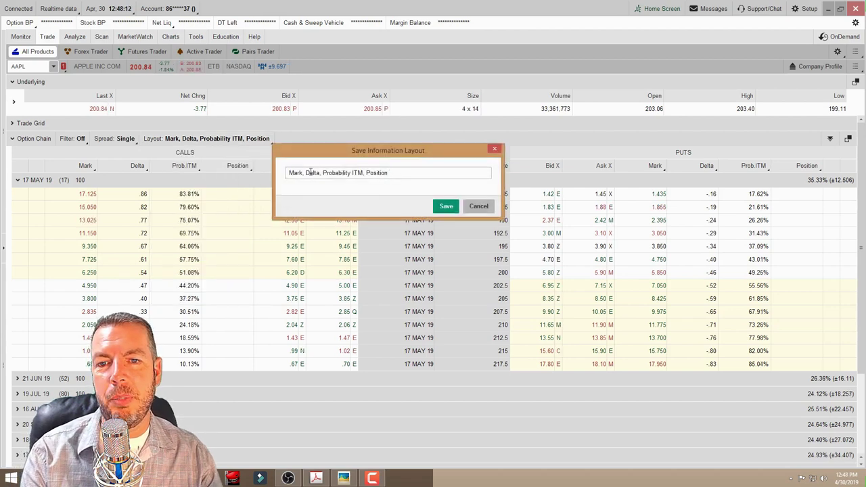
drag(425, 173, 274, 173)
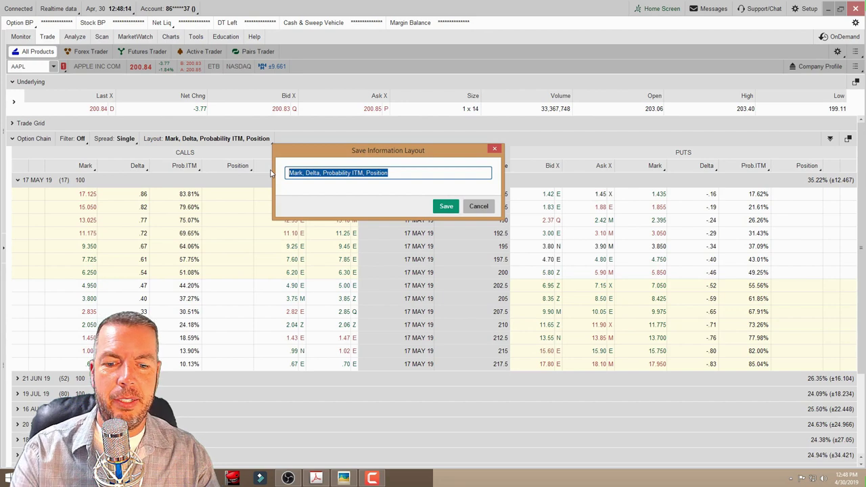
text(TEST)
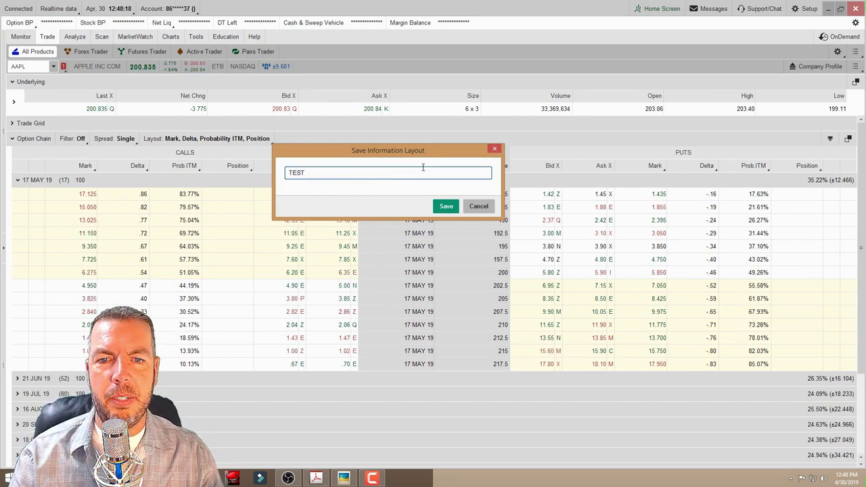
click(447, 207)
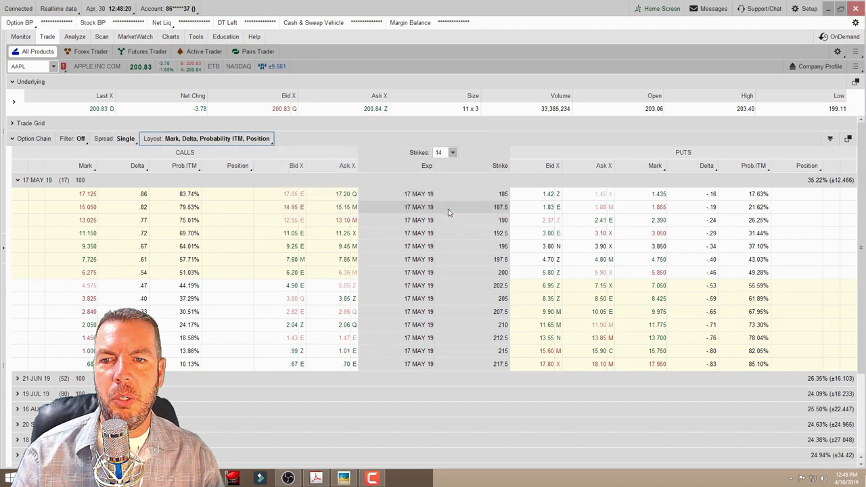
click(228, 139)
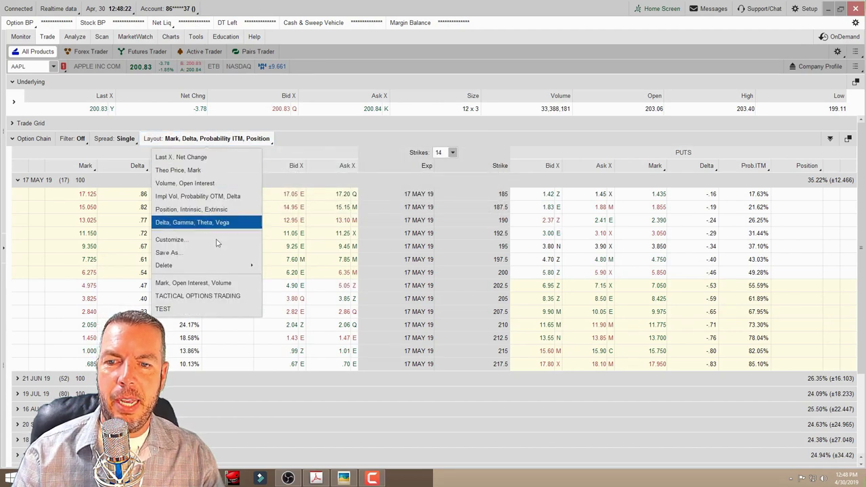
click(192, 309)
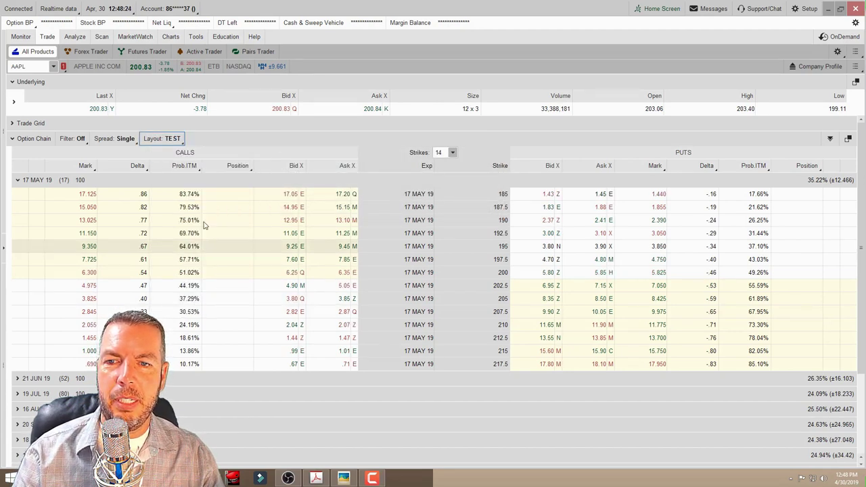
Step: Switch the option chain layout to TACTICAL OPTIONS TRADING, over to TEST, and back to TACTICAL OPTIONS TRADING
click(170, 140)
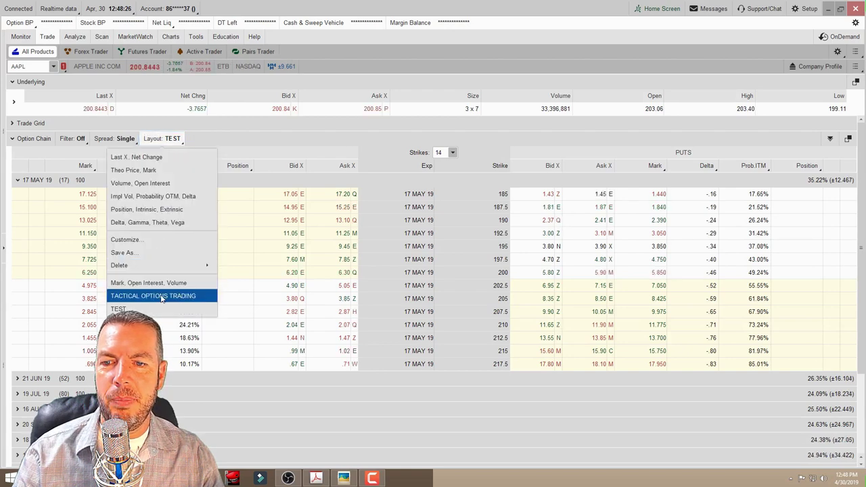
click(153, 296)
click(190, 140)
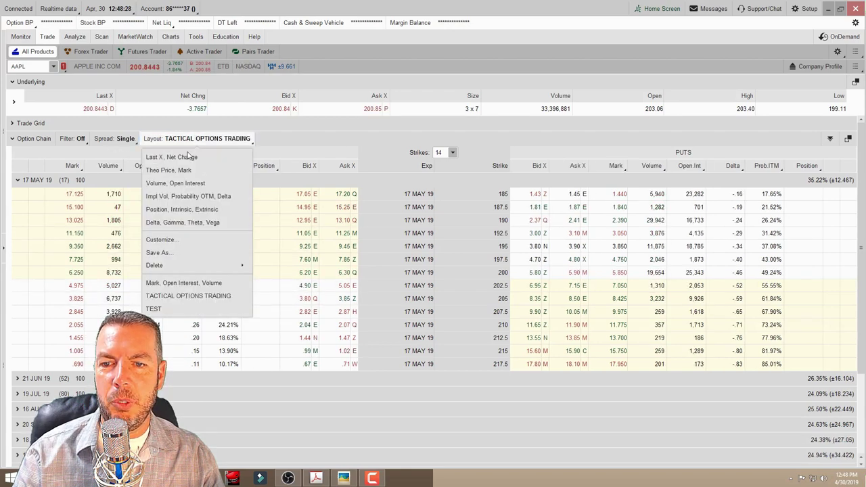
click(153, 309)
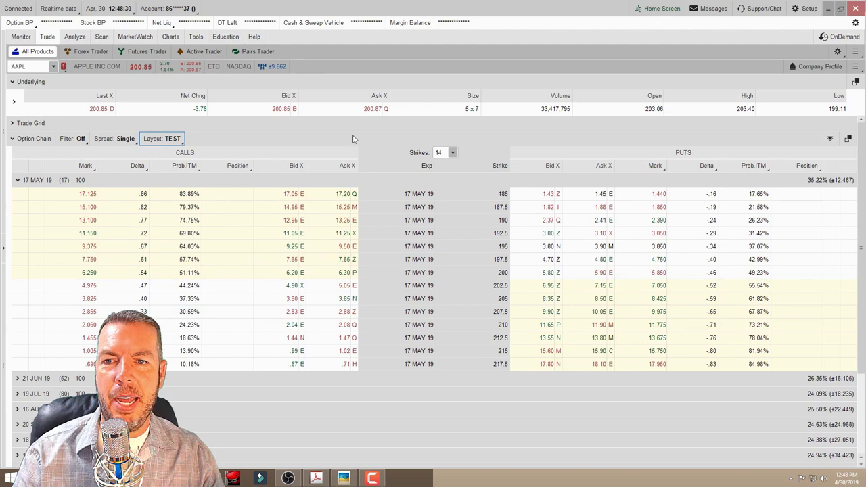
click(164, 140)
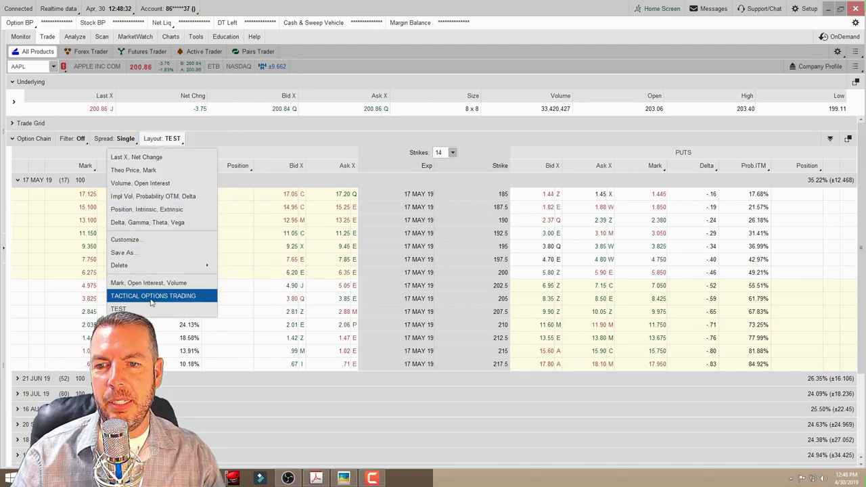
click(157, 293)
Step: Customize the option chain layout and remove every column from its current set, from Mark through Position
click(193, 138)
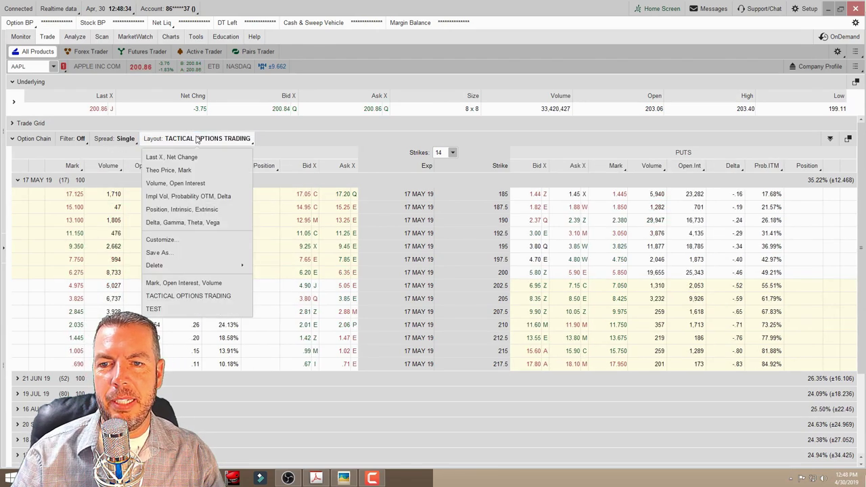
click(203, 239)
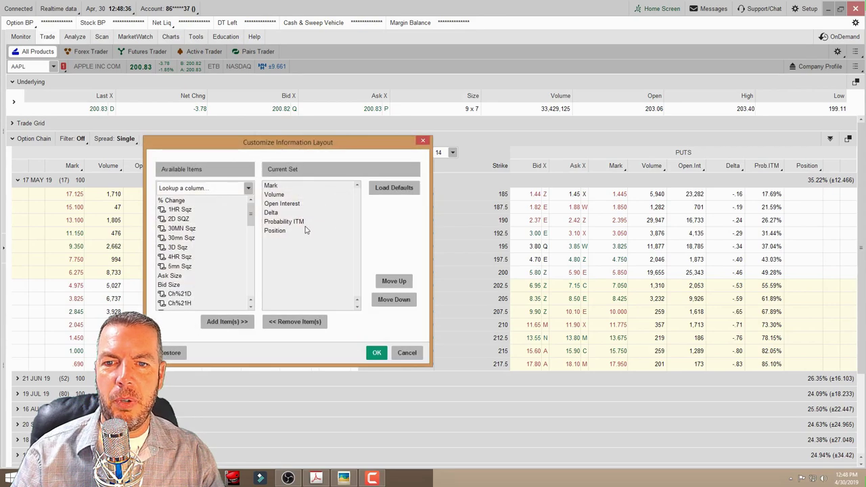
double_click(283, 186)
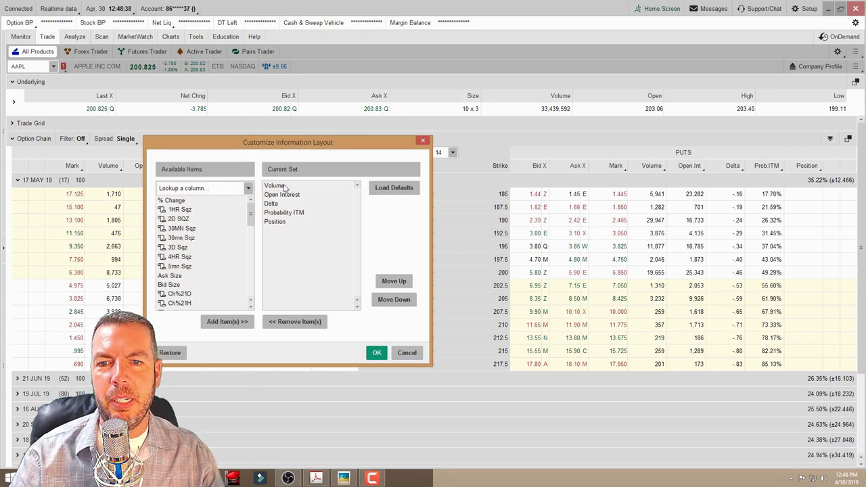
click(285, 186)
double_click(285, 187)
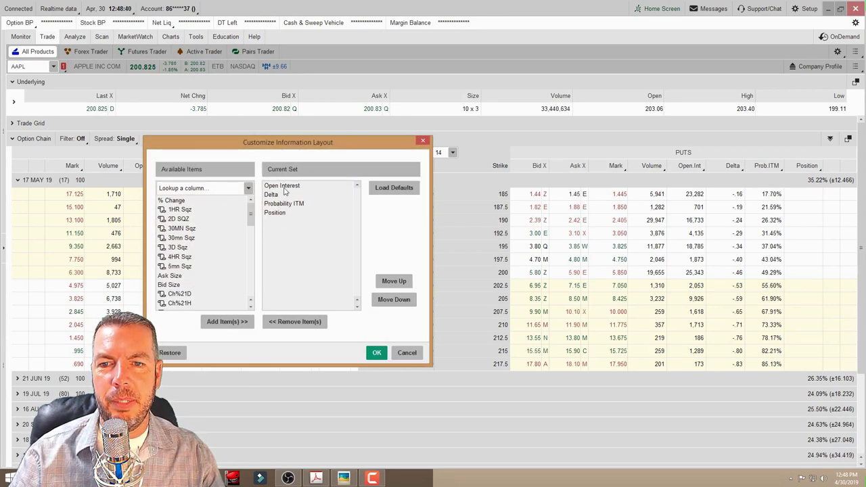
click(285, 187)
double_click(285, 187)
click(285, 187)
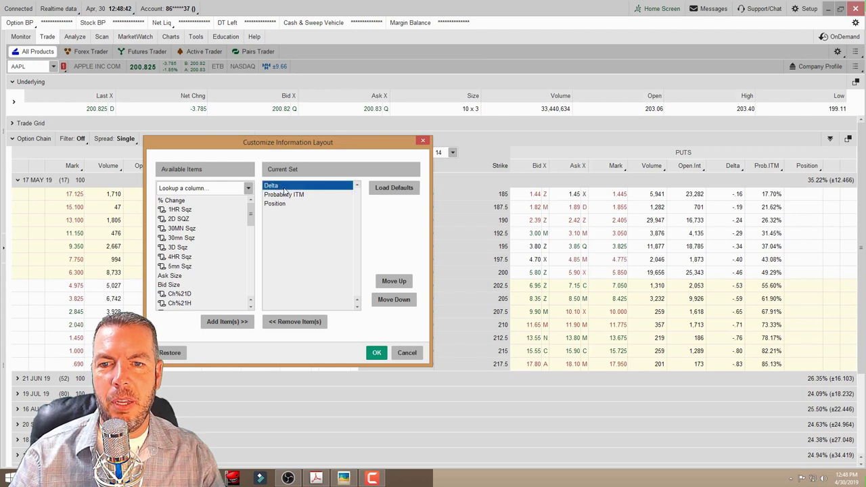
double_click(285, 189)
click(285, 190)
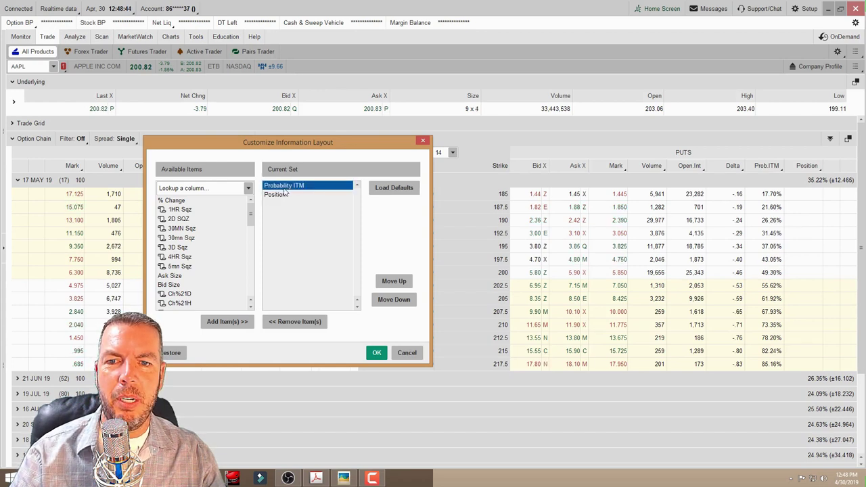
double_click(284, 188)
click(284, 187)
double_click(283, 187)
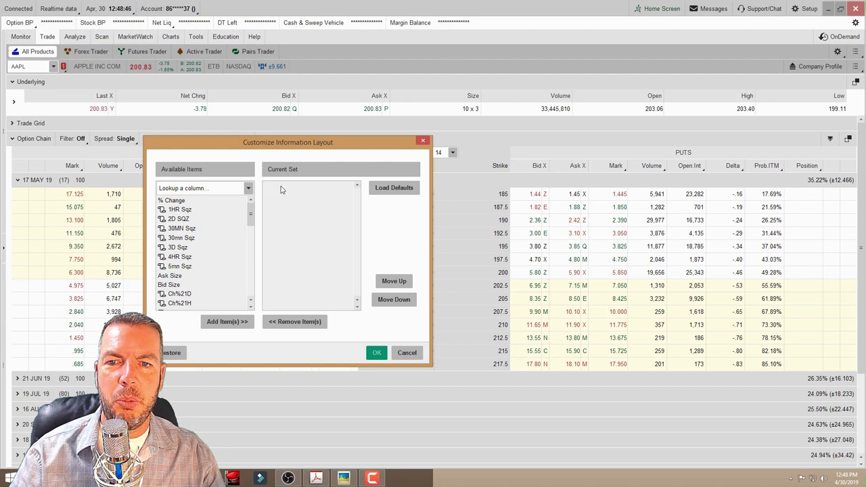
Step: Look up the Intrinsic and Extrinsic columns, add both to the current set, and apply the customized layout
click(227, 190)
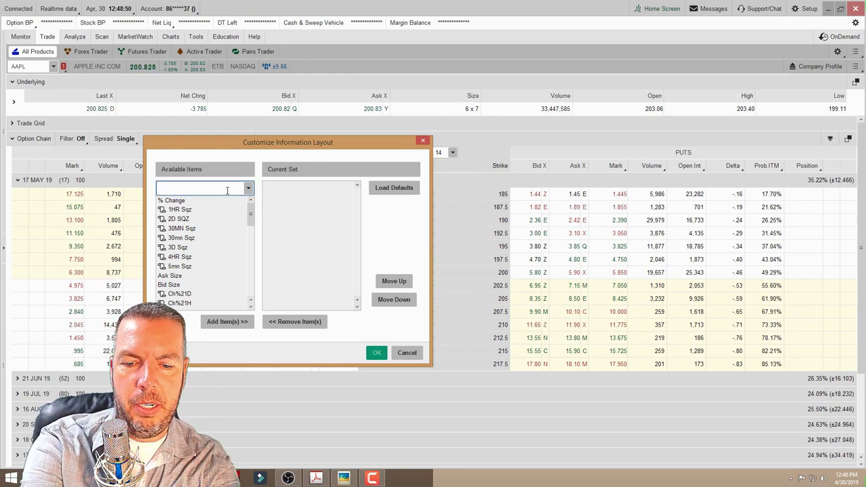
text(int)
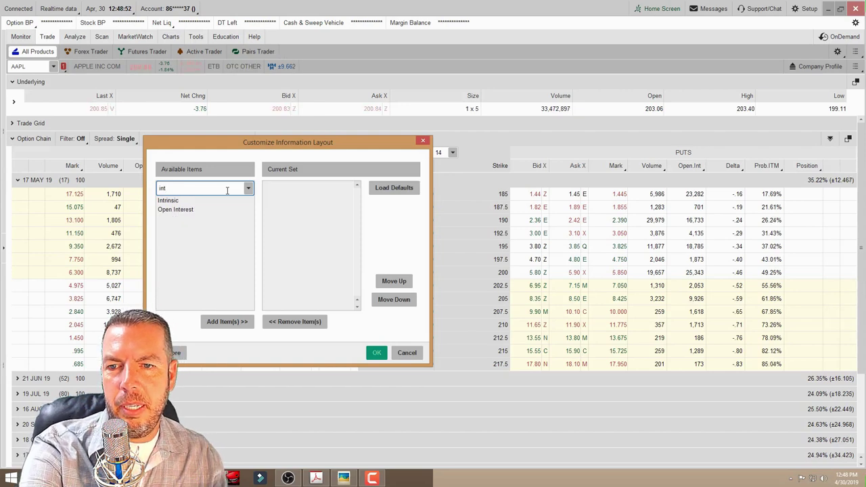
double_click(169, 201)
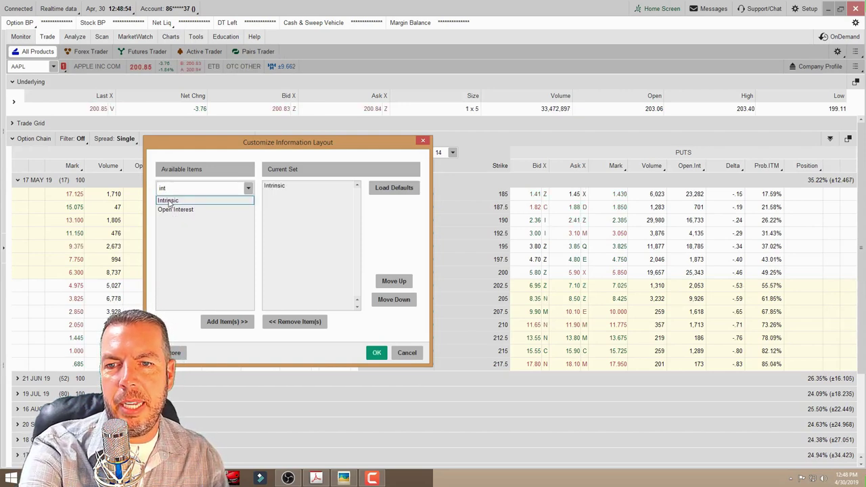
double_click(179, 188)
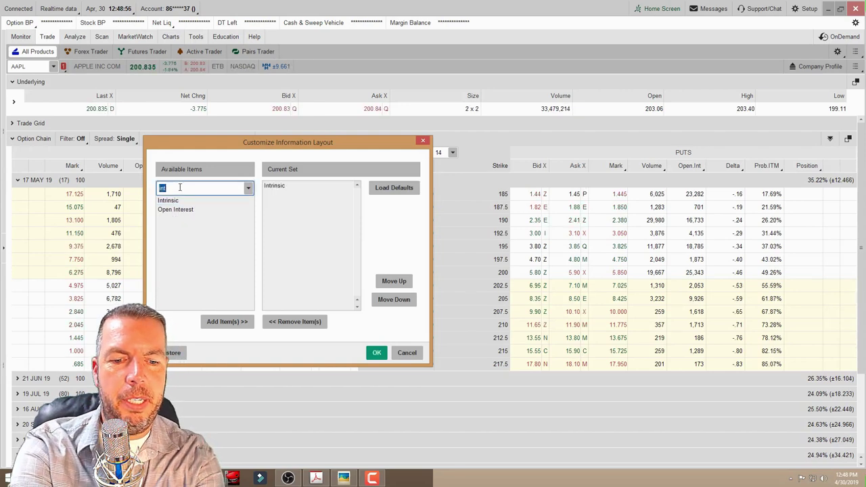
key(BackSpace)
text(extr)
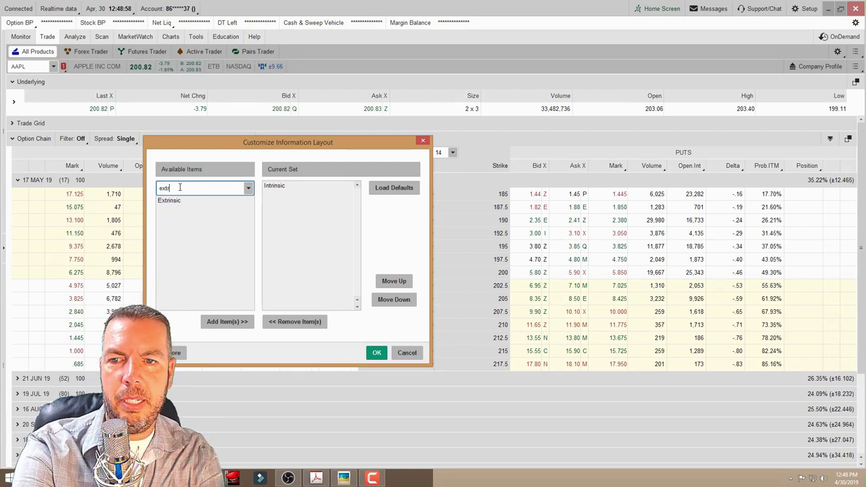
double_click(174, 202)
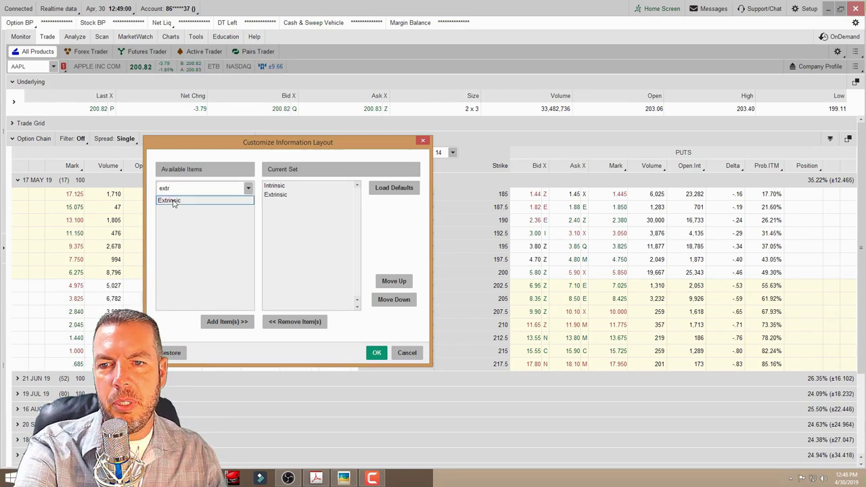
click(376, 352)
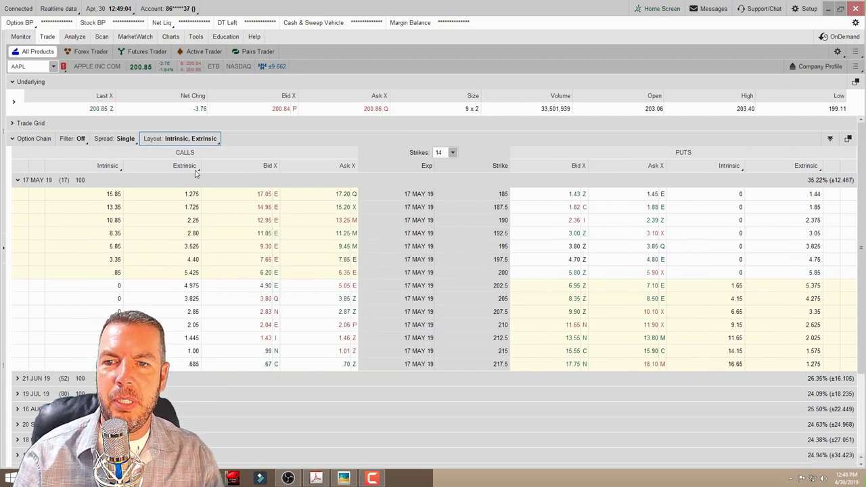
Step: Save the customized column layout under the name "Intrinsic, Extrinsic"
click(193, 139)
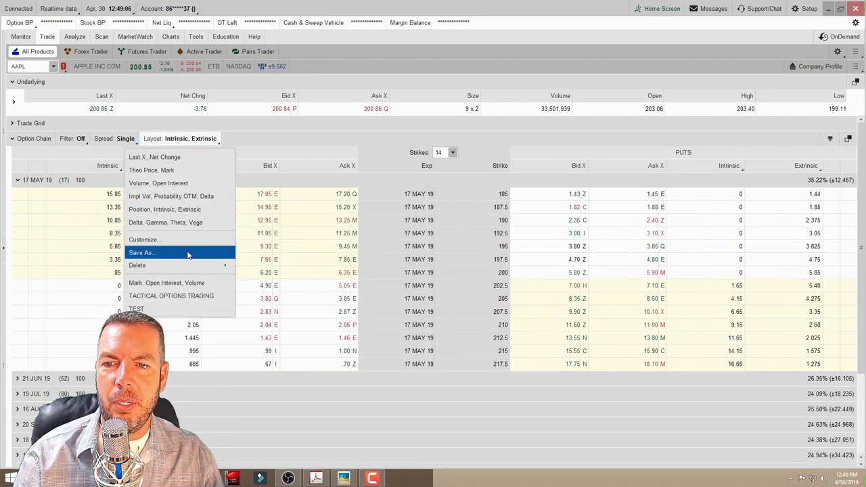
click(188, 252)
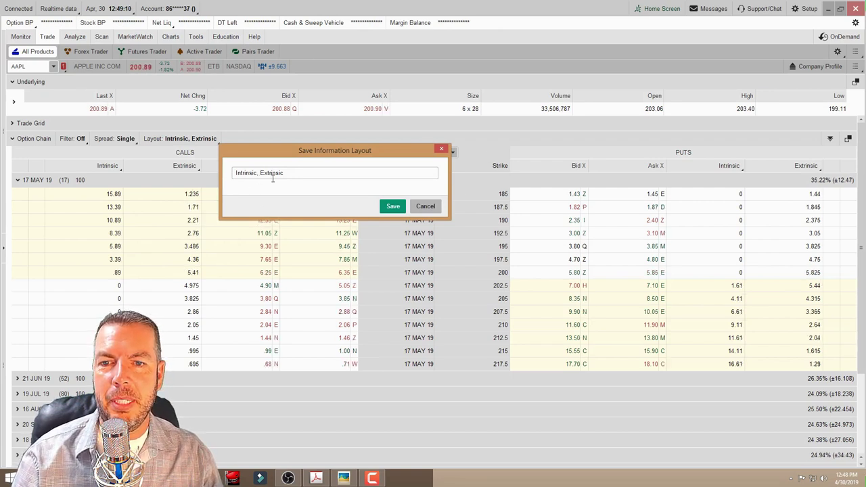
click(393, 206)
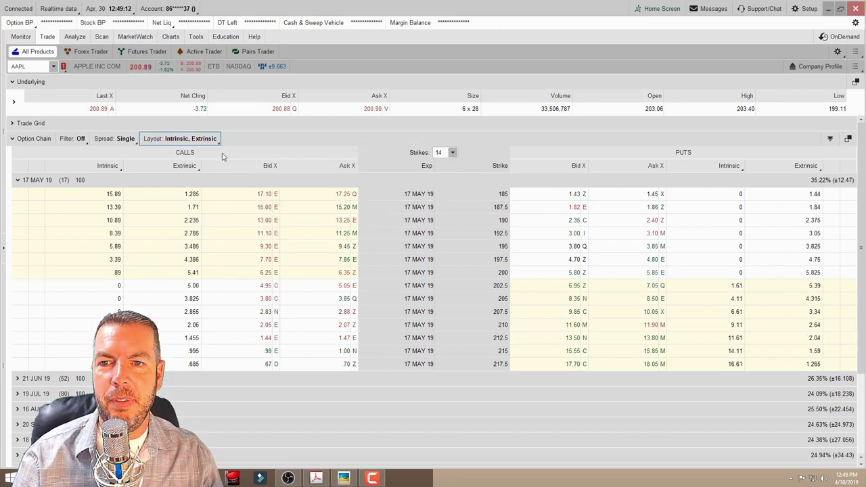
Step: Switch the option chain to TACTICAL OPTIONS TRADING, over to the saved Intrinsic, Extrinsic layout, and back to TACTICAL OPTIONS TRADING
click(194, 141)
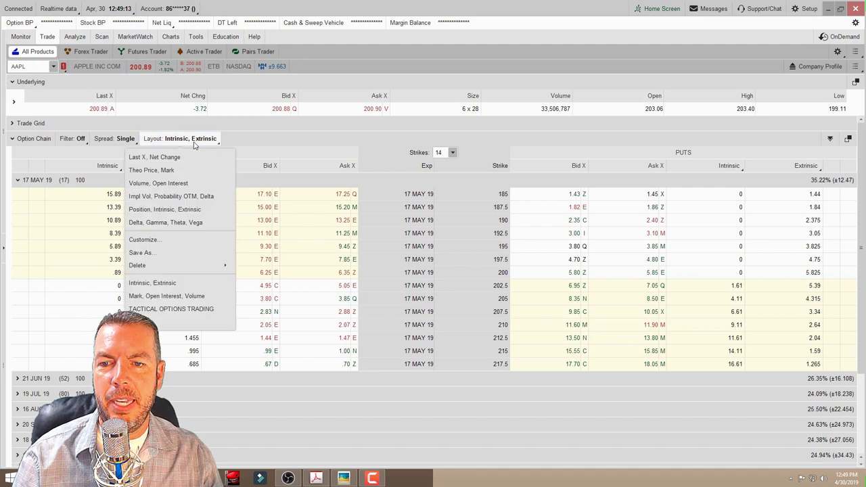
click(175, 309)
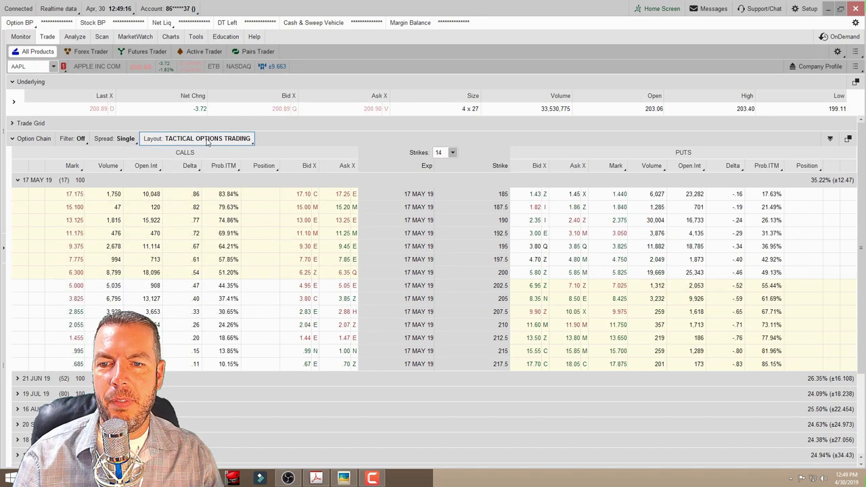
click(203, 139)
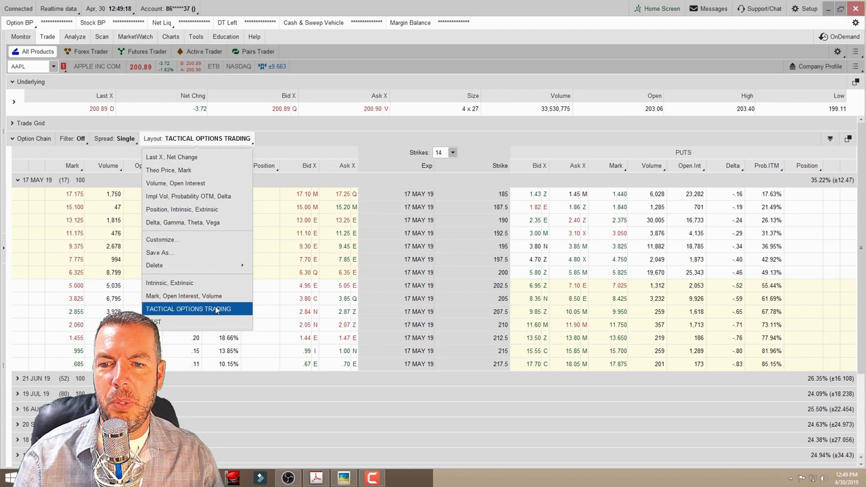
click(216, 284)
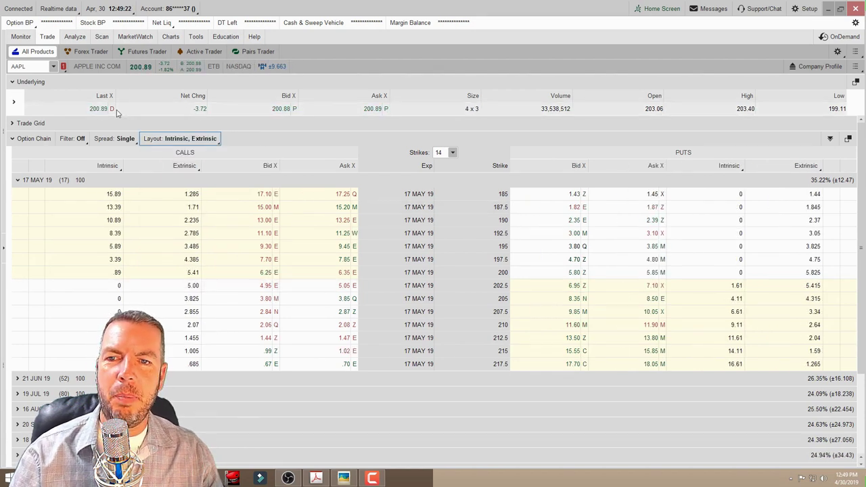
click(200, 139)
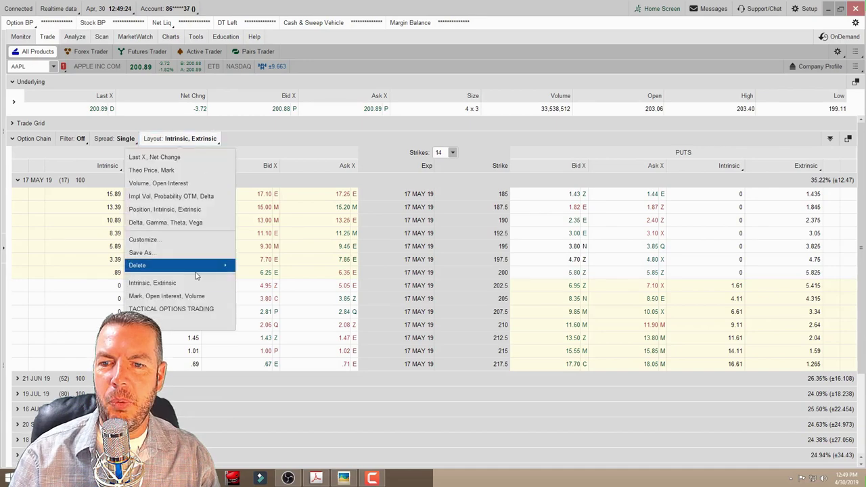
click(171, 308)
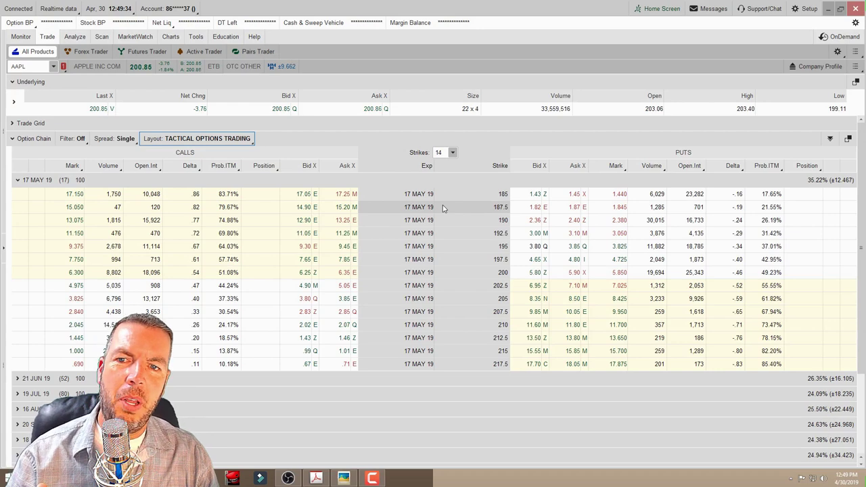
Step: View the available and current columns in the layout customization dialog and close it without editing the set
click(216, 139)
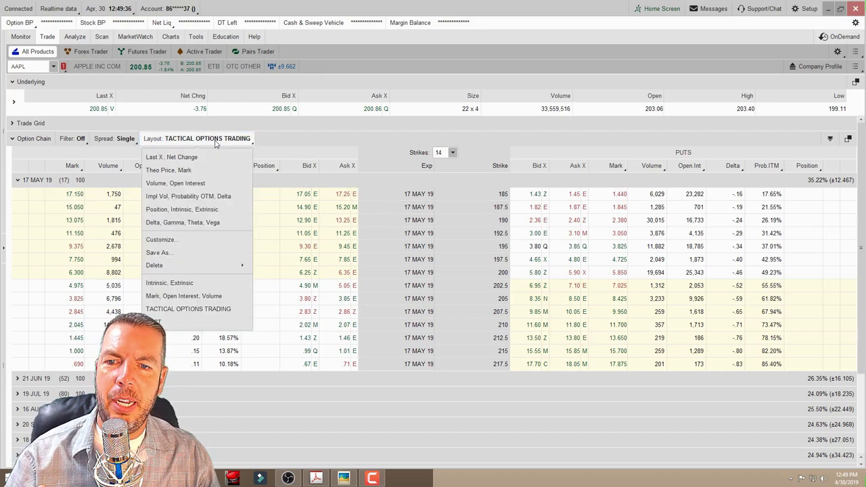
click(196, 240)
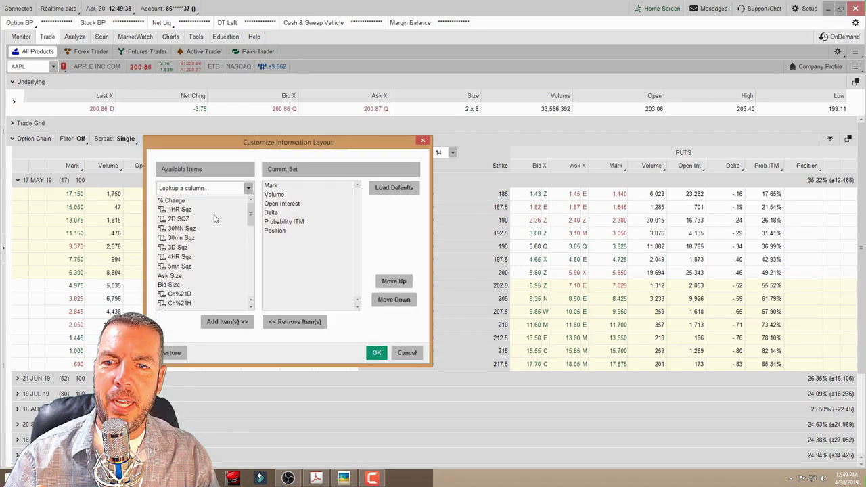
click(422, 142)
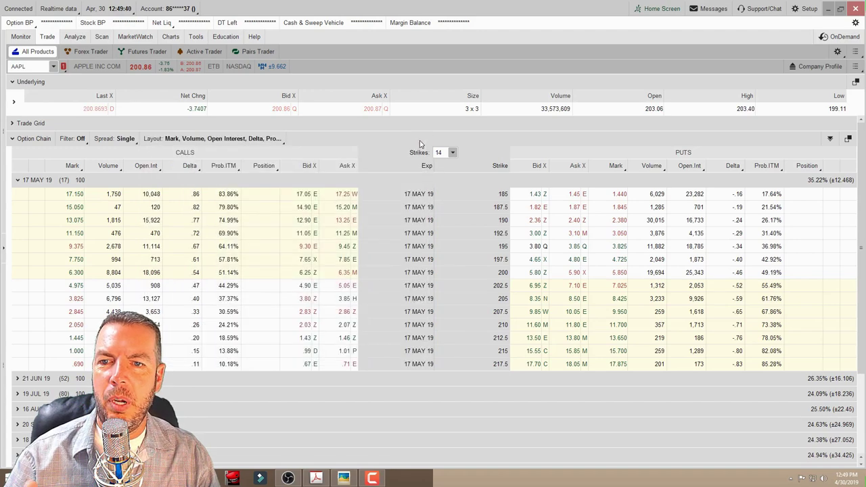
Step: Replace the Delta column with Extrinsic from the Option Theoreticals & Greeks group directly in the chain's column header
right_click(190, 170)
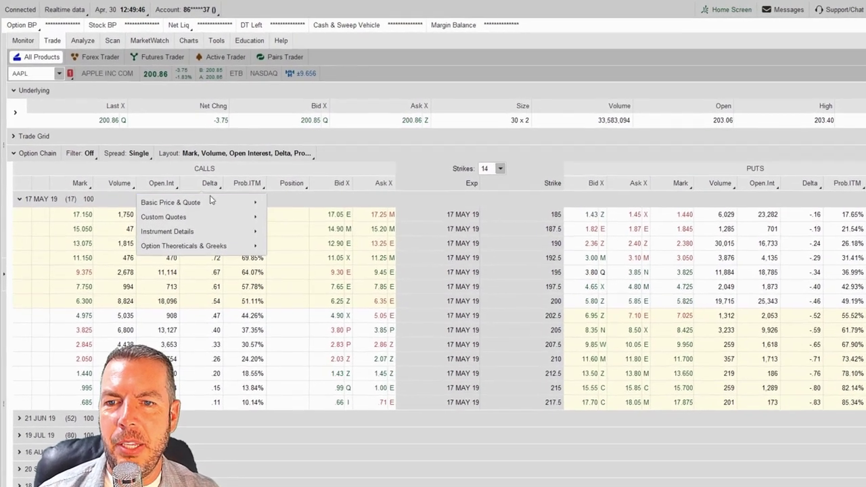
mouse_move(203, 195)
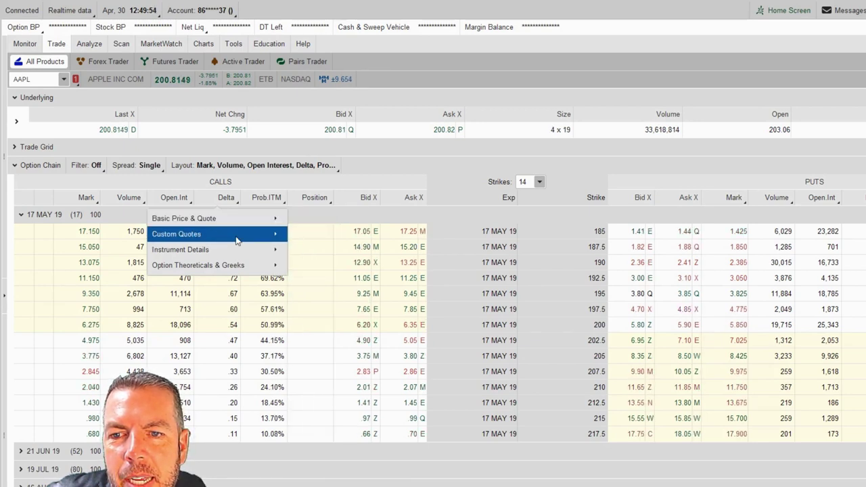
mouse_move(236, 266)
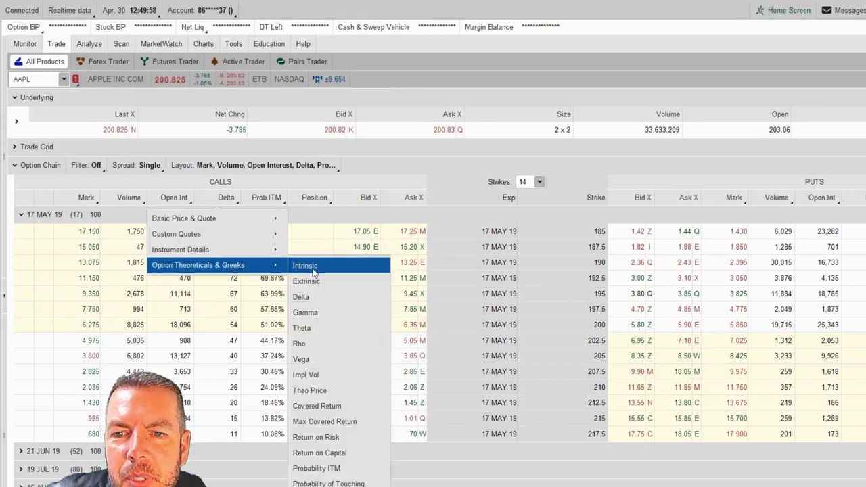
click(334, 292)
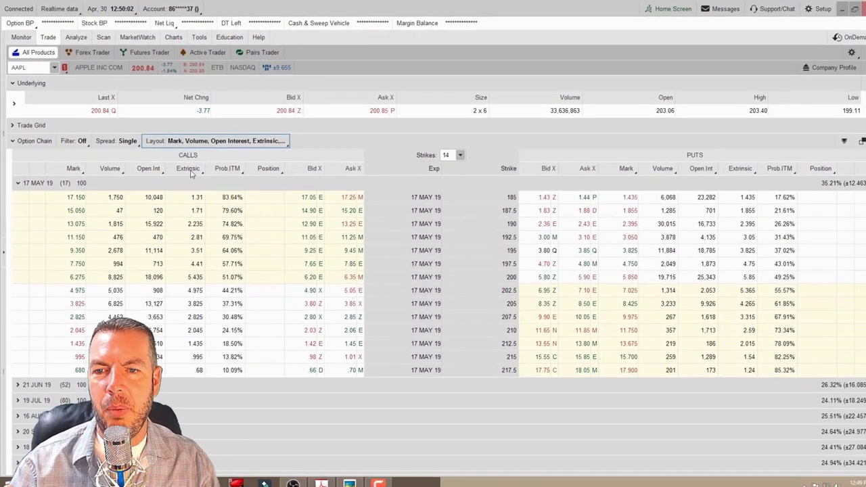
key(alt)
mouse_move(212, 216)
mouse_down()
mouse_move(196, 184)
mouse_move(203, 192)
mouse_up()
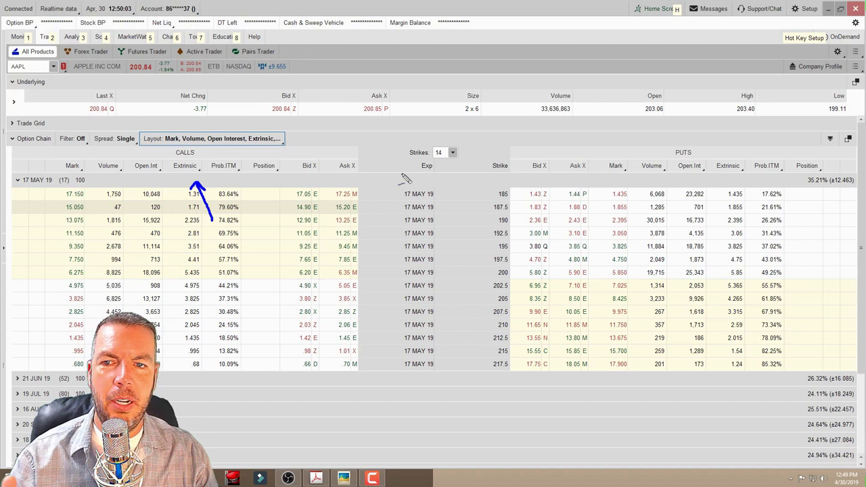
drag(792, 212, 745, 187)
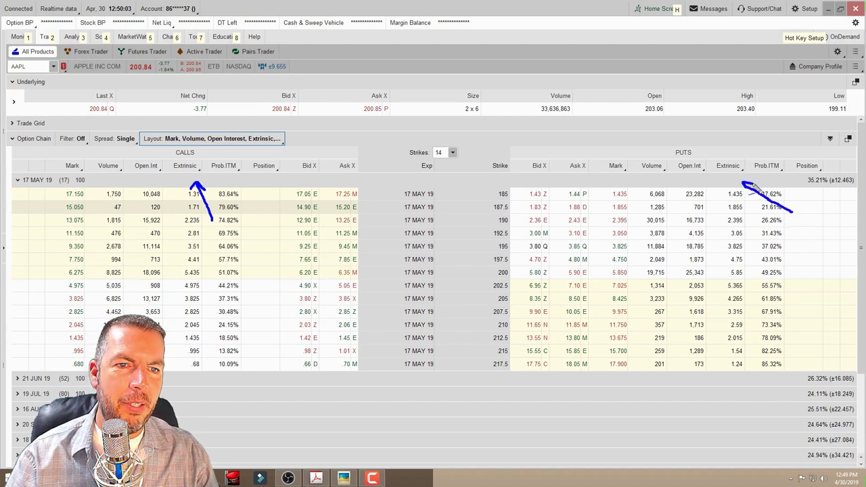
key(Escape)
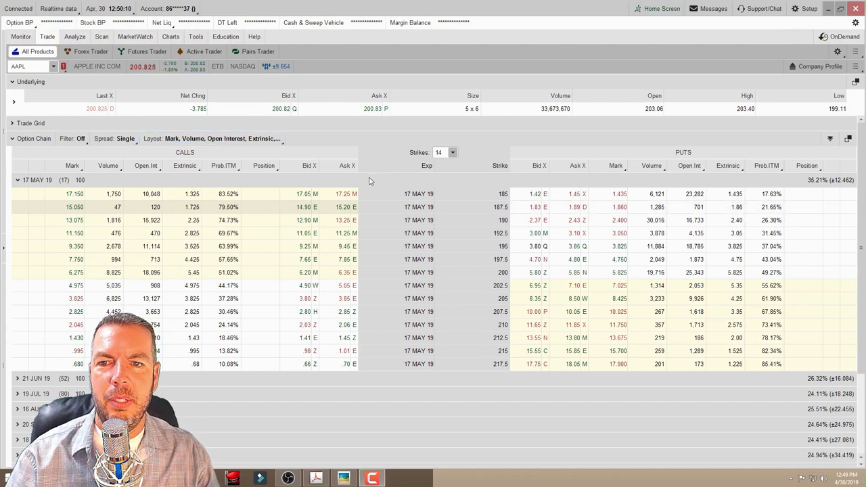
Step: Reapply the saved TACTICAL OPTIONS TRADING layout to the option chain
click(228, 139)
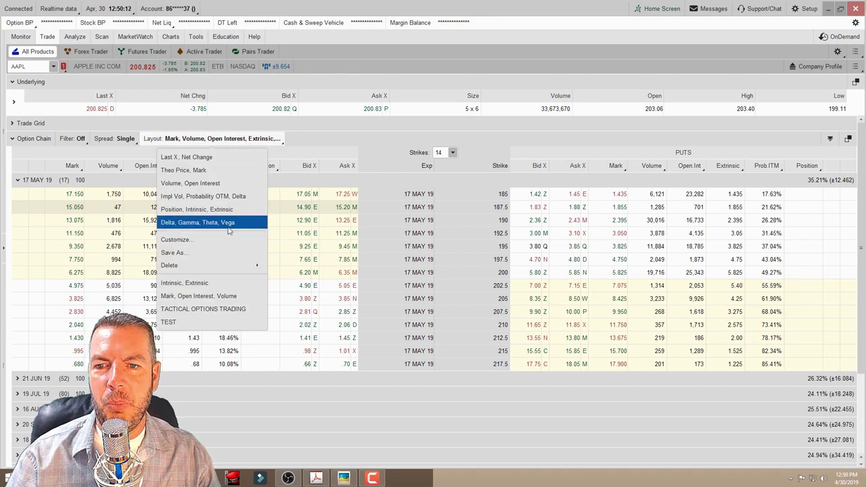
click(229, 309)
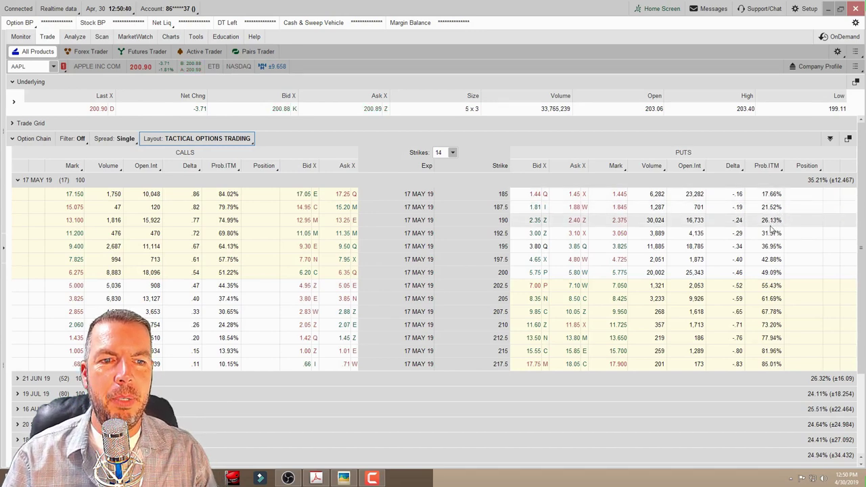
scroll(768, 252, down, 1)
scroll(768, 252, up, 1)
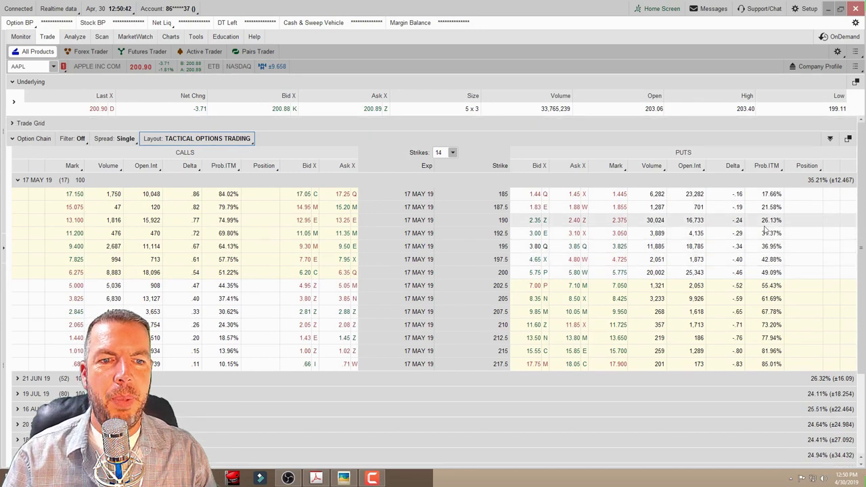